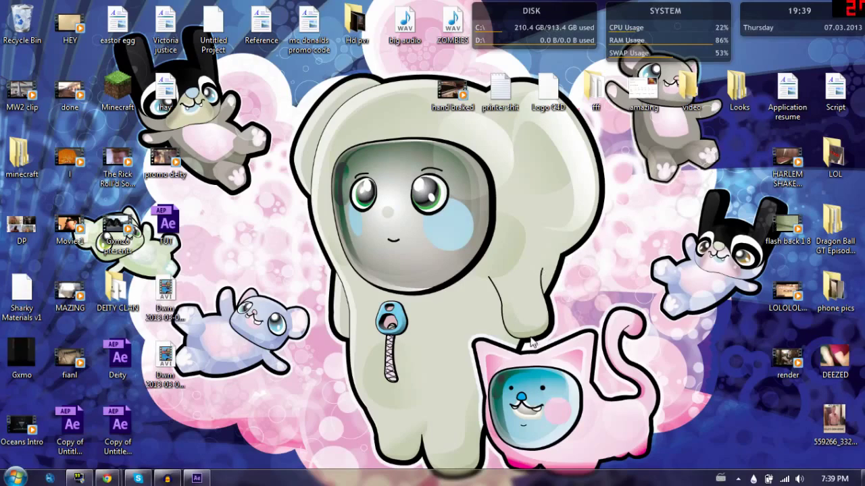
pyautogui.moveTo(286, 87); pyautogui.dragTo(421, 471)
pyautogui.moveTo(465, 339); pyautogui.dragTo(631, 471)
pyautogui.moveTo(675, 180); pyautogui.dragTo(809, 299)
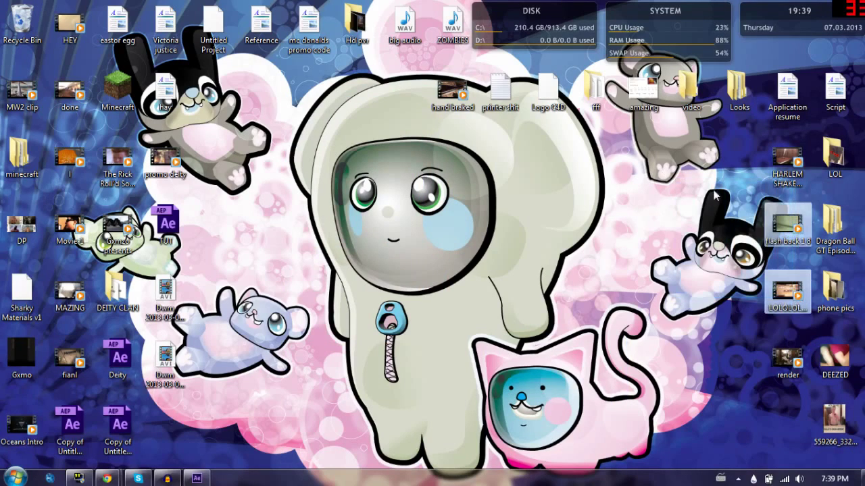
pyautogui.moveTo(726, 179); pyautogui.dragTo(599, 46)
pyautogui.click(227, 314)
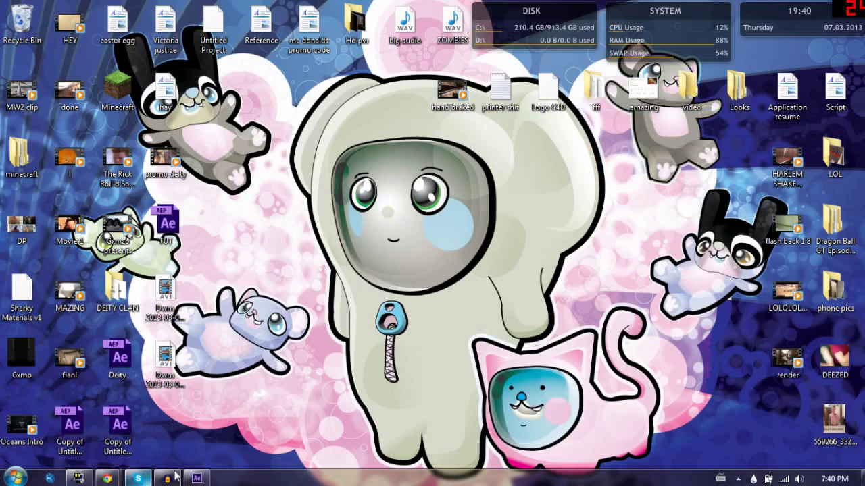
pyautogui.moveTo(189, 392); pyautogui.dragTo(329, 270)
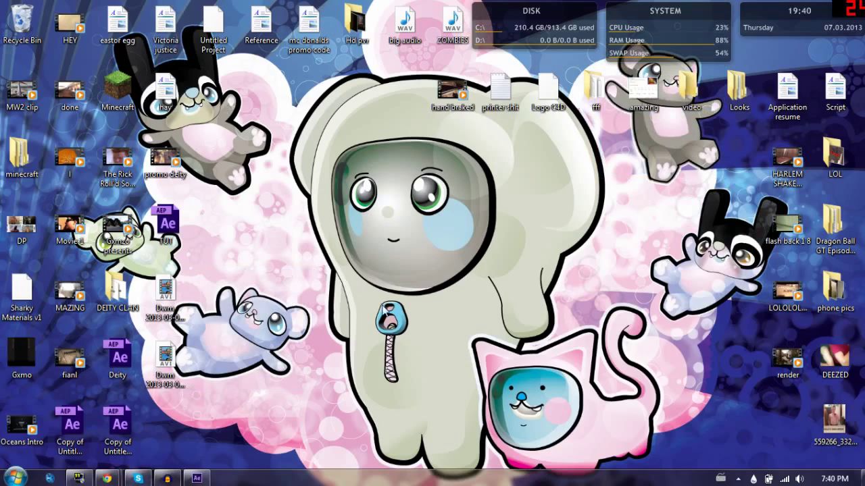
pyautogui.moveTo(371, 300); pyautogui.dragTo(418, 404)
pyautogui.moveTo(488, 286); pyautogui.dragTo(504, 297)
# - Switch to After Effects and scrub through the drone 4feed composition to examine the before and after comparison at several times
pyautogui.click(196, 479)
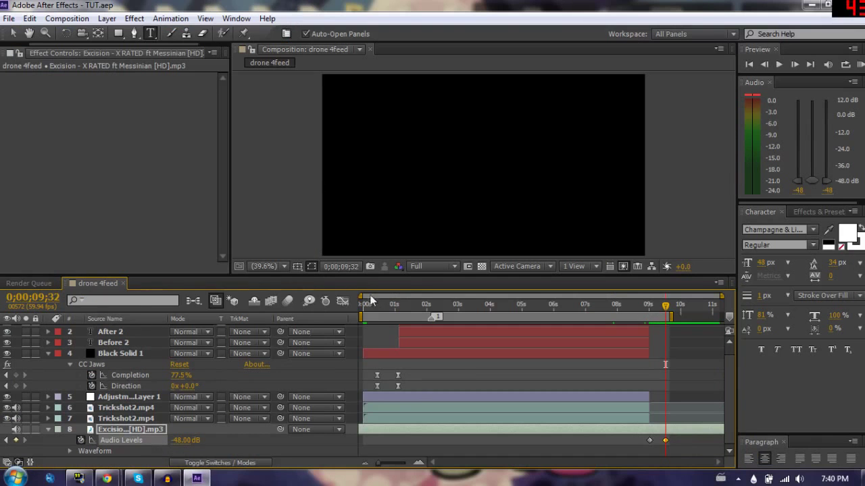
pyautogui.click(379, 305)
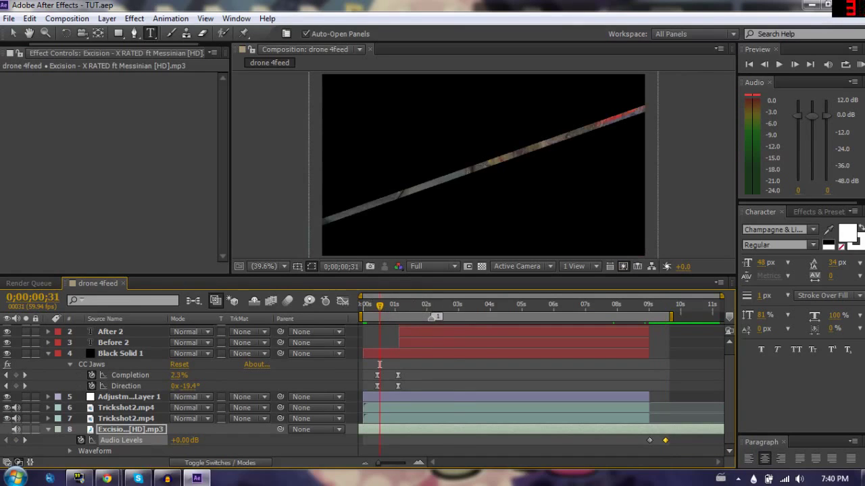
pyautogui.click(453, 305)
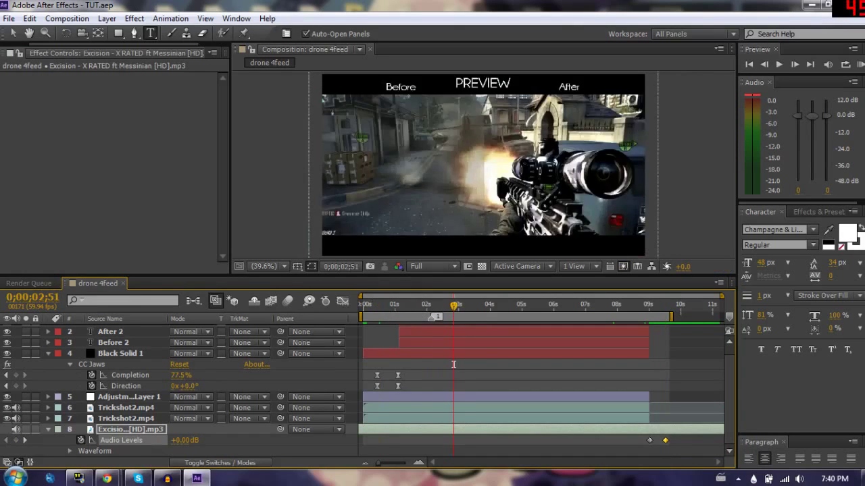
pyautogui.click(469, 308)
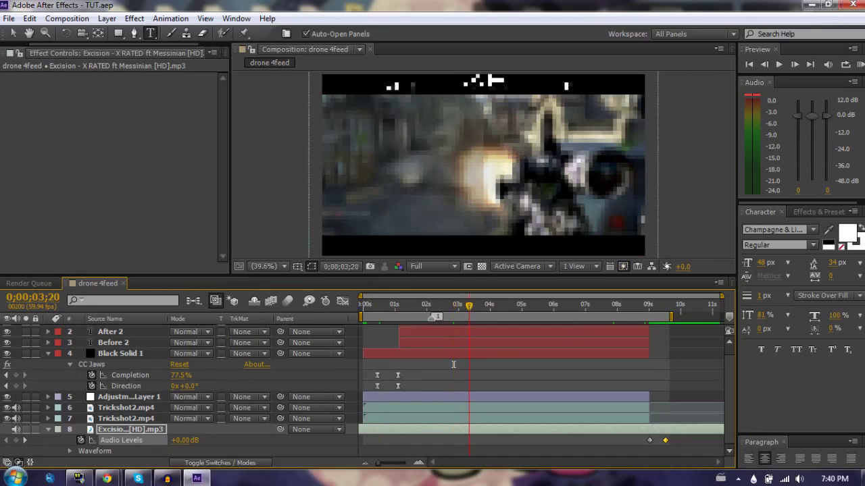
pyautogui.click(502, 309)
pyautogui.moveTo(501, 364); pyautogui.dragTo(506, 365)
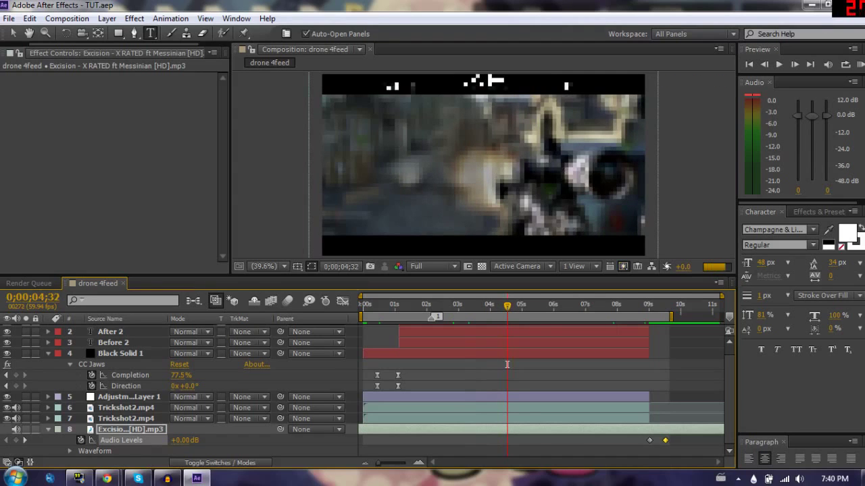
pyautogui.click(538, 305)
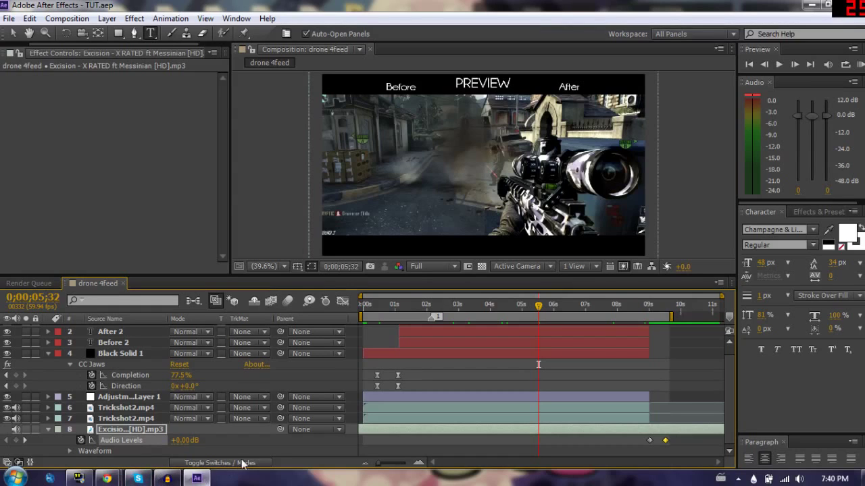
pyautogui.click(500, 304)
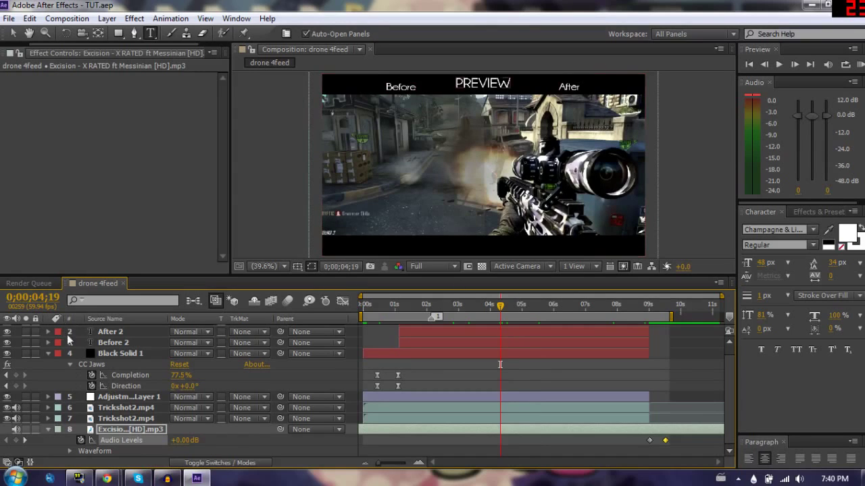
# - Toggle the visibility of Adjustment Layer 1 off and on to compare the footage with and without its effect
pyautogui.click(101, 397)
pyautogui.click(7, 397)
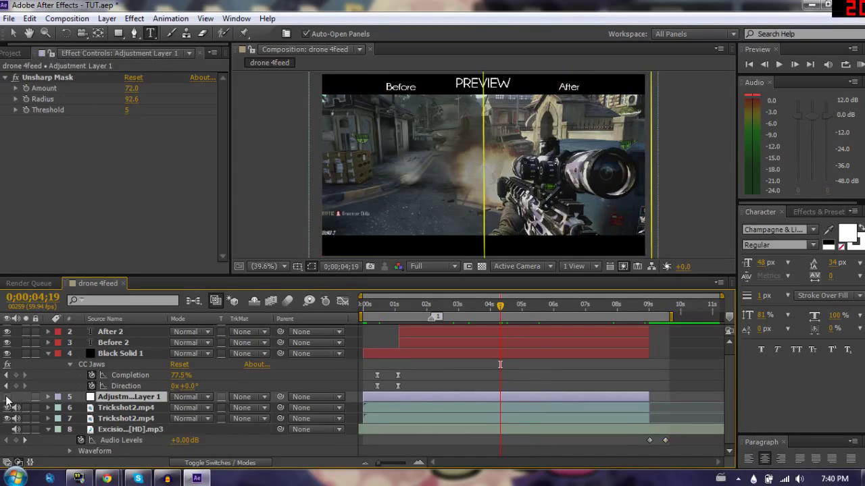
pyautogui.click(372, 365)
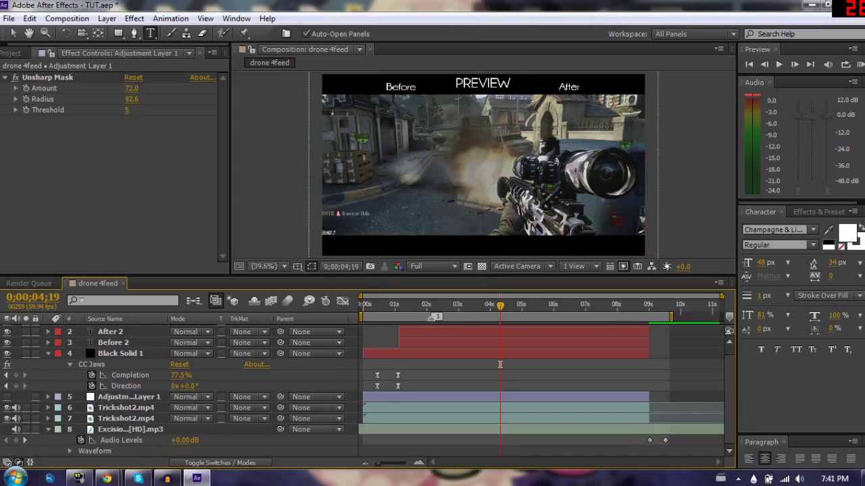
pyautogui.click(7, 397)
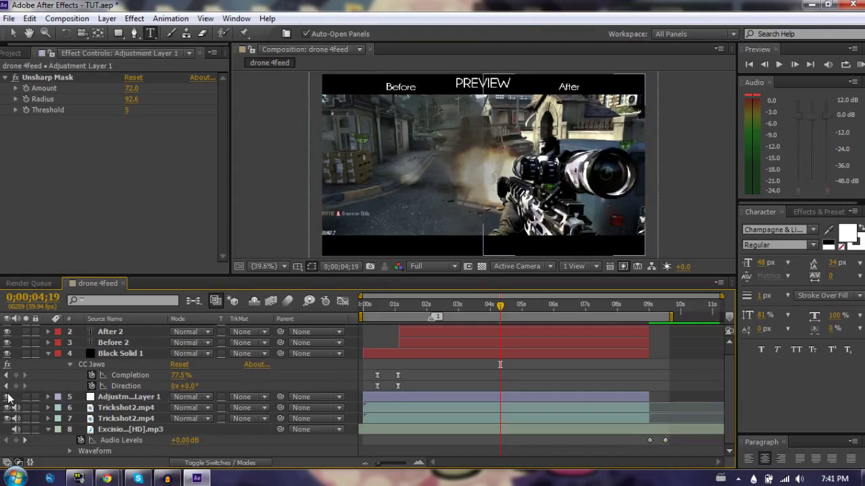
pyautogui.click(7, 397)
pyautogui.click(7, 398)
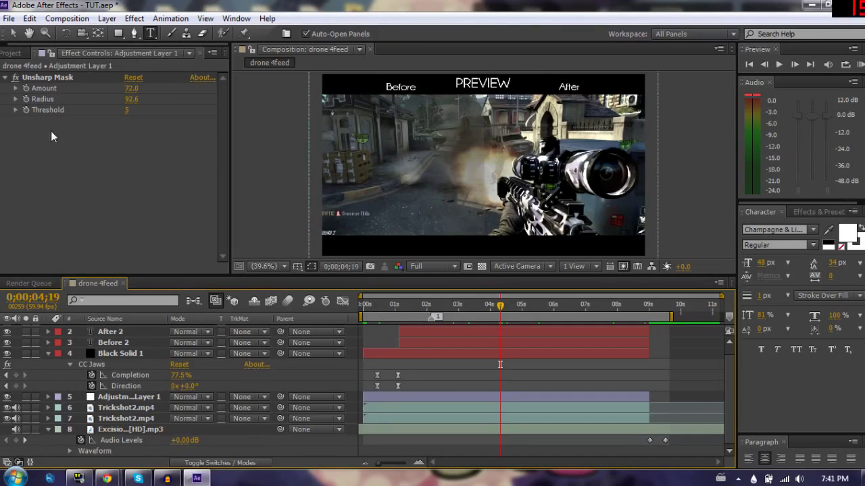
pyautogui.click(33, 80)
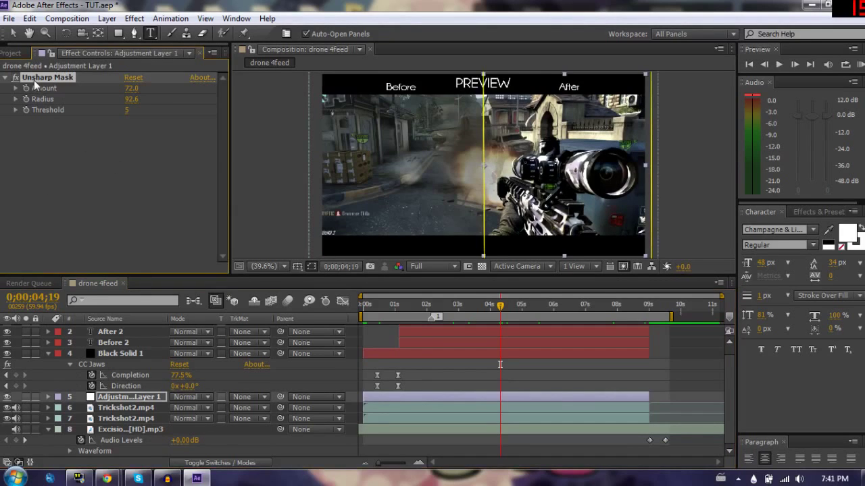
pyautogui.click(134, 18)
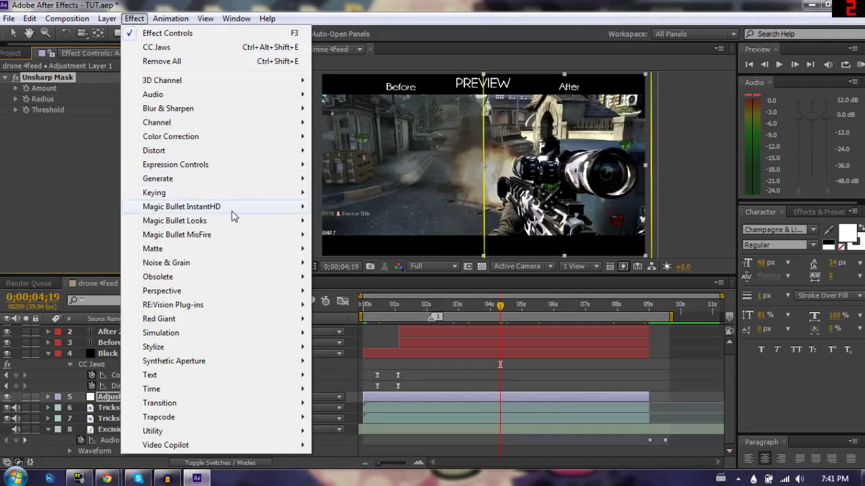
pyautogui.click(75, 168)
pyautogui.click(133, 18)
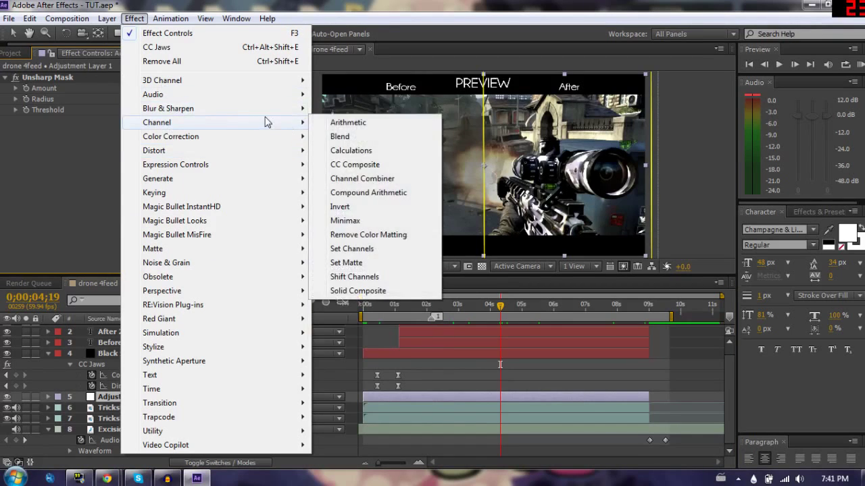
pyautogui.click(31, 70)
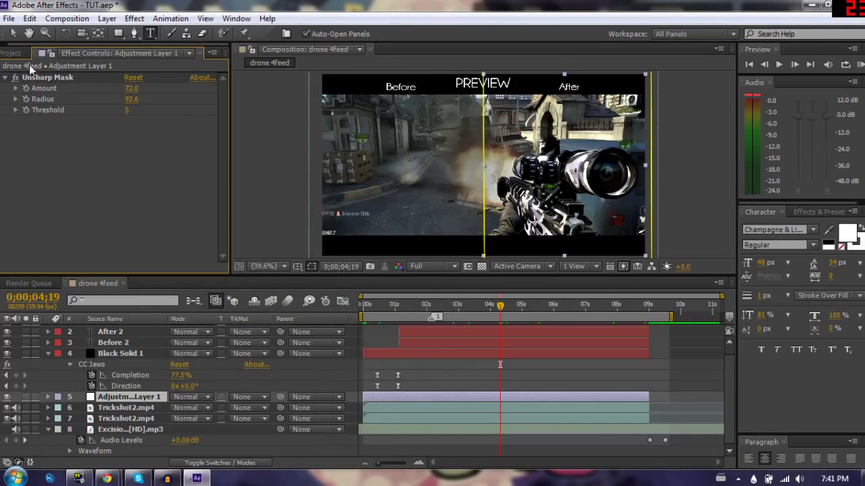
pyautogui.click(15, 77)
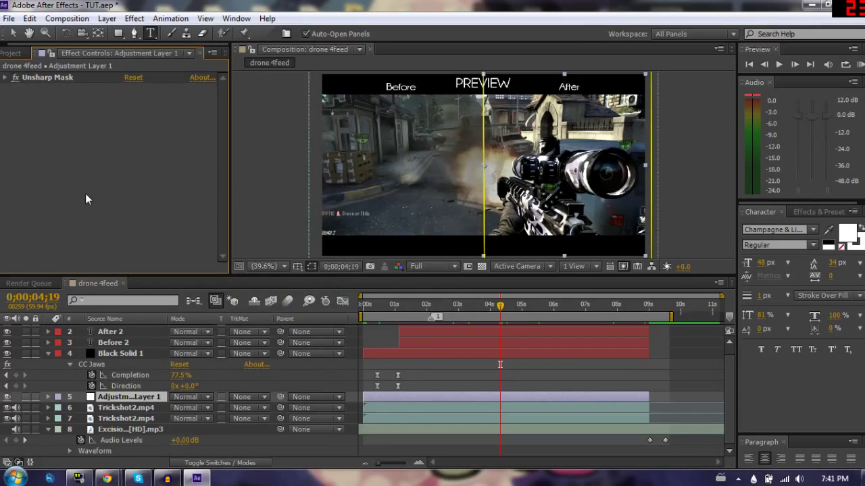
# - Create a new composition from the drone 4feed.mp4 footage in the project
pyautogui.click(16, 53)
pyautogui.click(45, 234)
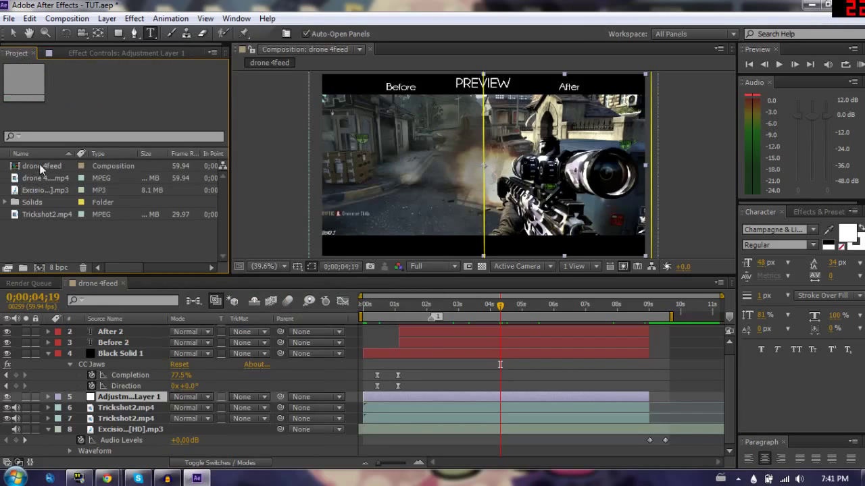
pyautogui.click(37, 179)
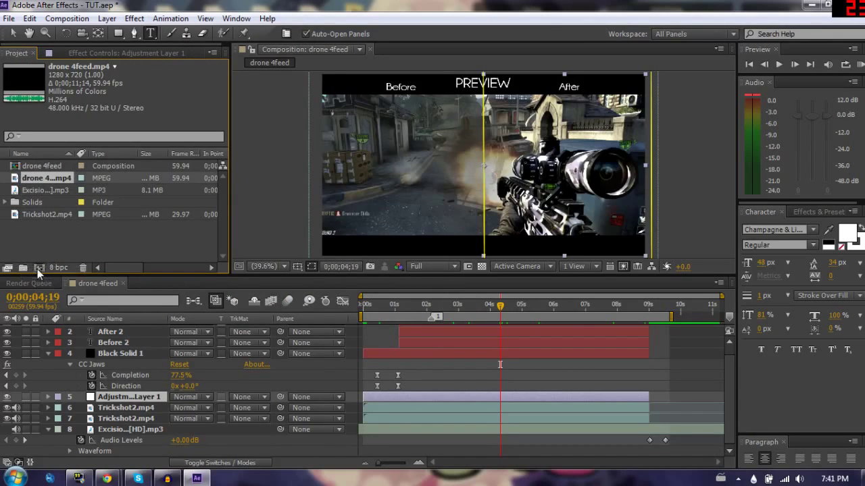
pyautogui.click(39, 268)
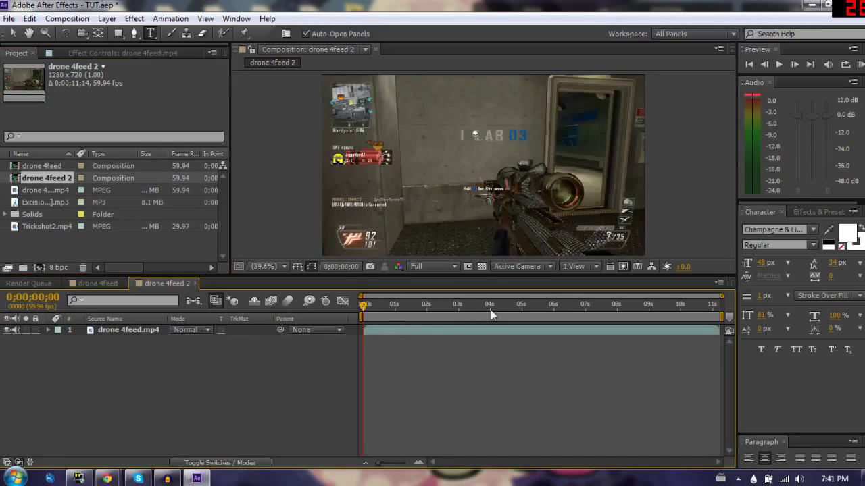
# - Scrub through the drone 4feed 2 composition and leave the playhead at 0;00;00;40
pyautogui.click(502, 305)
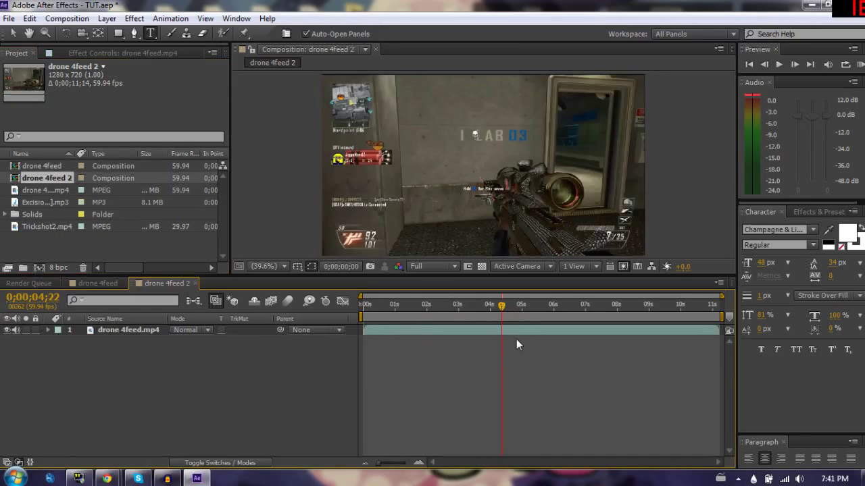
pyautogui.click(544, 305)
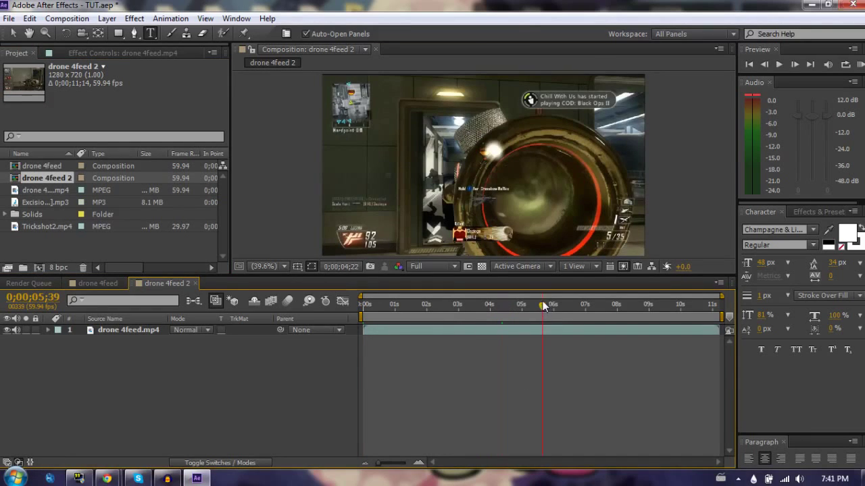
pyautogui.moveTo(543, 306); pyautogui.dragTo(384, 305)
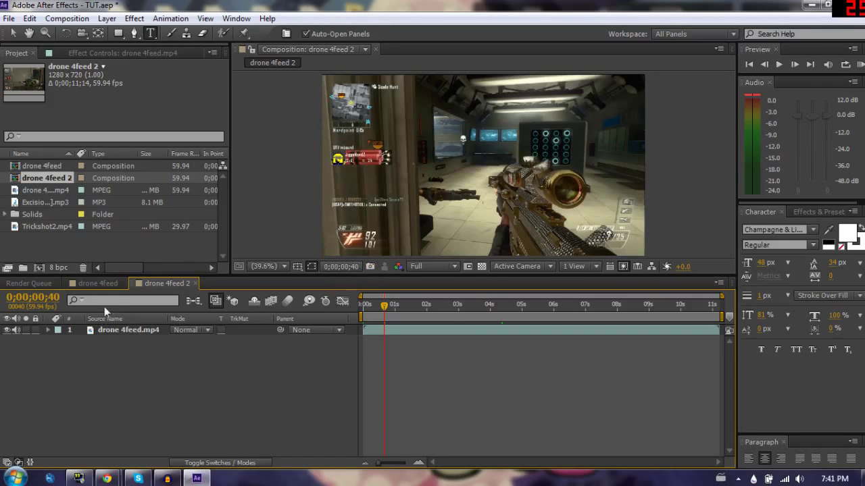
# - Add a new adjustment layer above the drone 4feed.mp4 layer
pyautogui.click(93, 53)
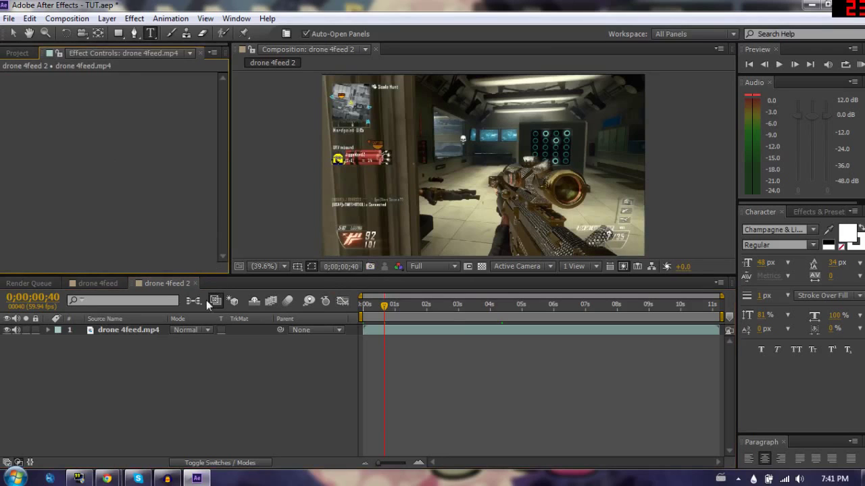
pyautogui.click(99, 330)
pyautogui.click(134, 365)
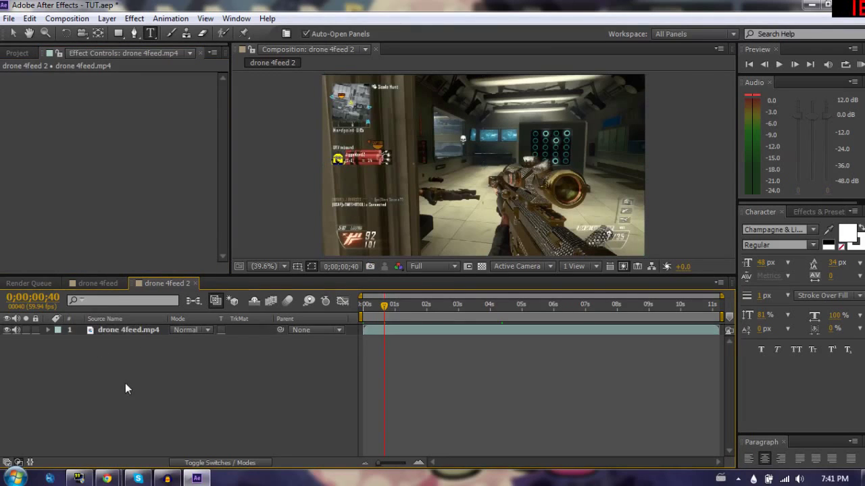
pyautogui.hotkey('ctrl', 'alt', 'y')
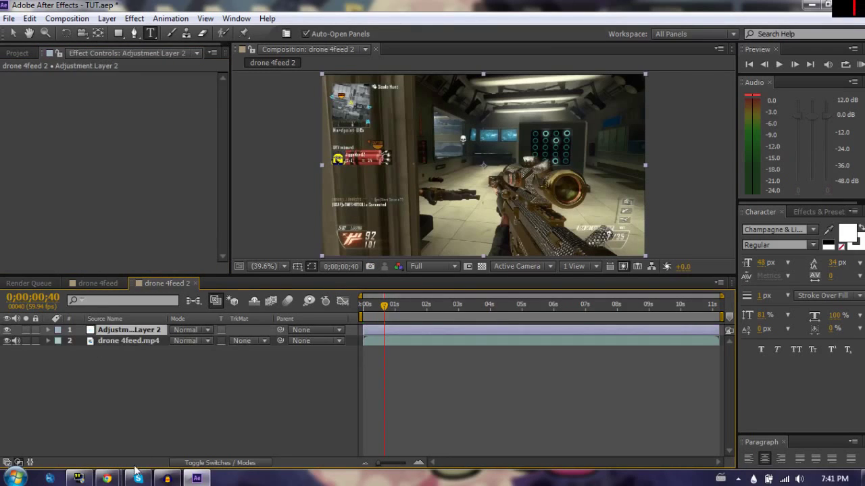
pyautogui.click(140, 433)
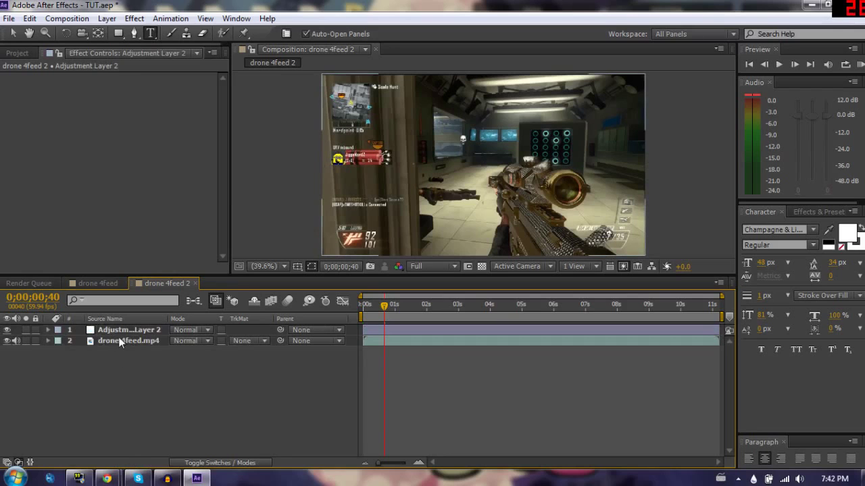
# - Apply the Unsharp Mask effect from the Blur & Sharpen category to the new adjustment layer
pyautogui.click(117, 331)
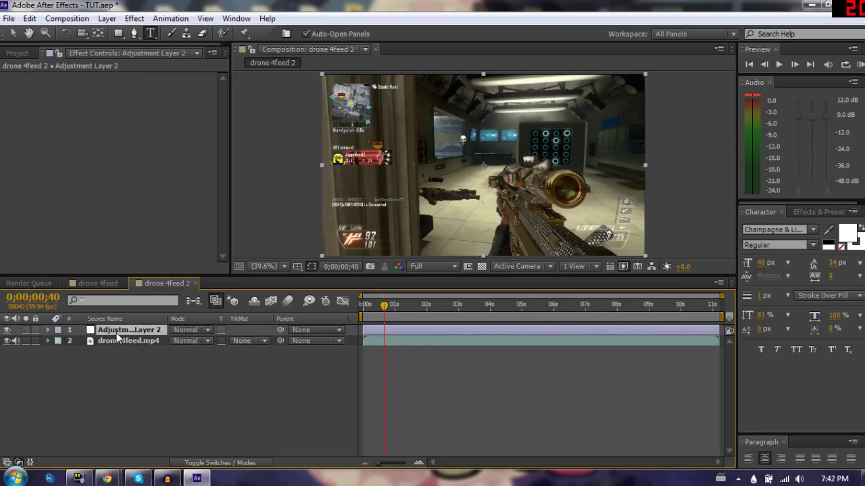
pyautogui.rightClick(85, 135)
pyautogui.moveTo(138, 123)
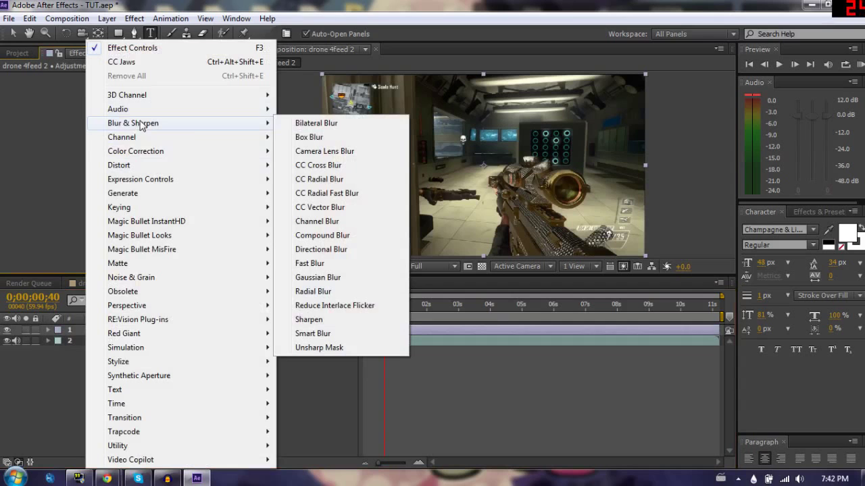
pyautogui.click(319, 348)
pyautogui.click(168, 478)
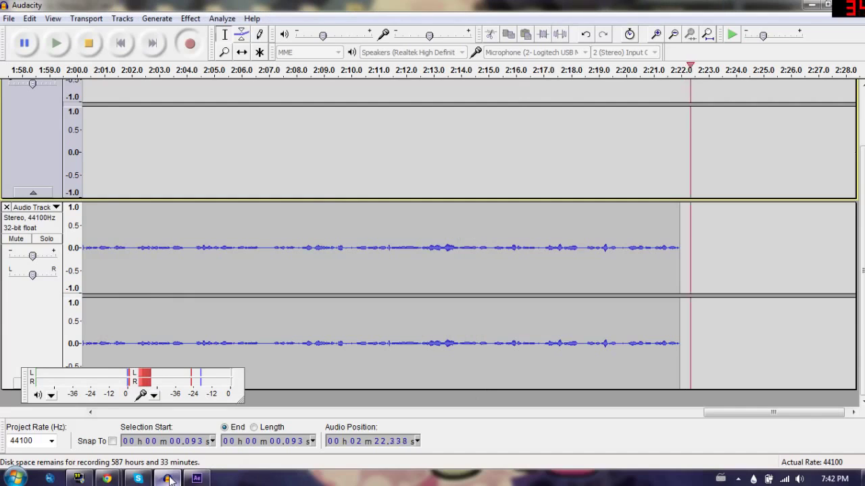
pyautogui.click(168, 478)
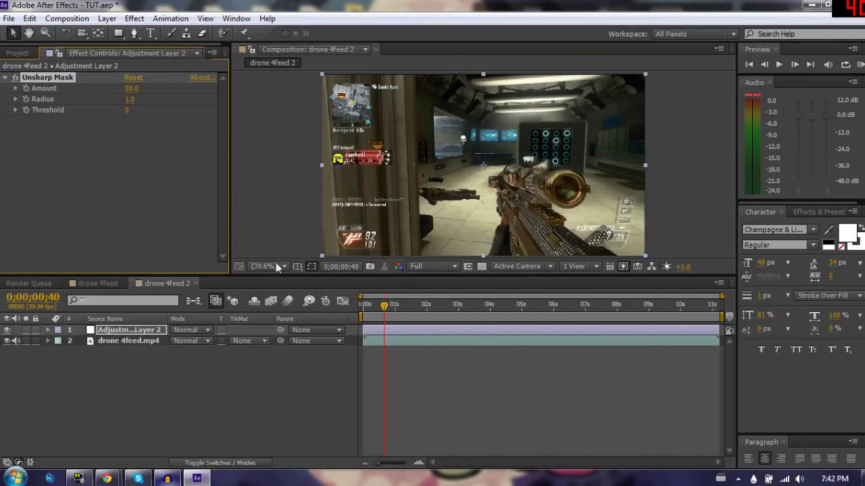
# - In the drone 4feed composition, expand the Unsharp Mask settings of Adjustment Layer 1 and set Threshold to 255
pyautogui.click(90, 283)
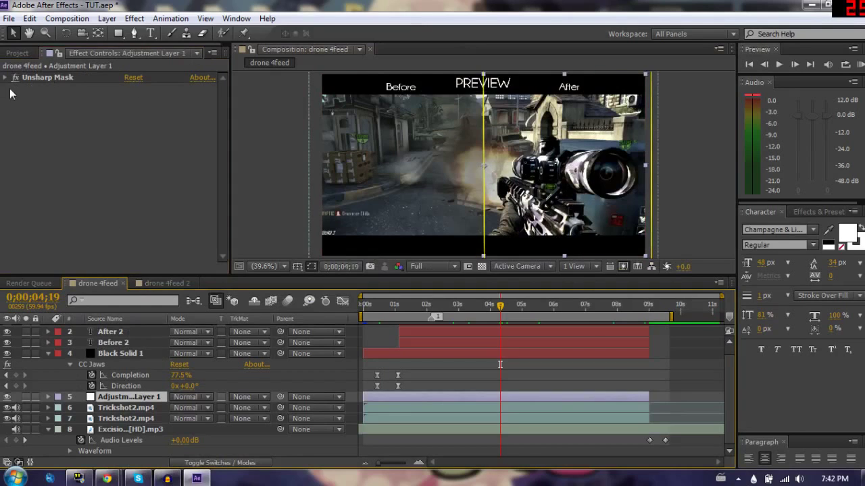
pyautogui.click(7, 78)
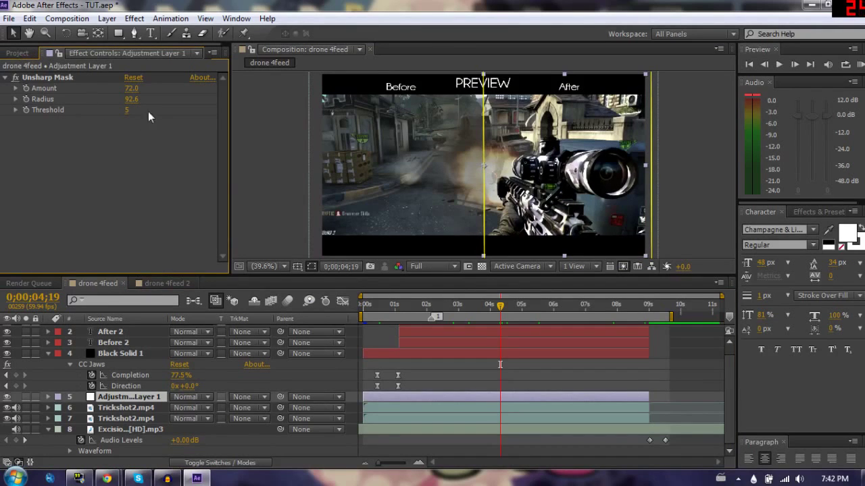
pyautogui.moveTo(126, 110); pyautogui.dragTo(295, 110)
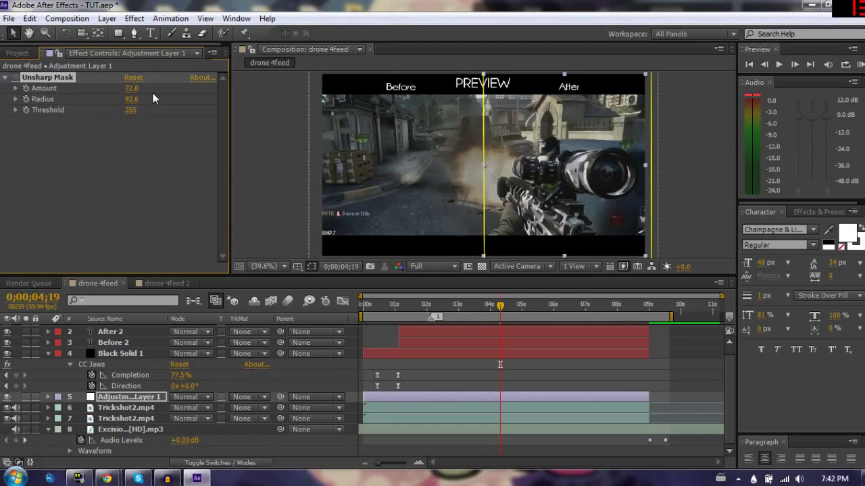
# - Undo the last Threshold change and return to the Unsharp Mask settings in the drone 4feed 2 composition
pyautogui.hotkey('ctrl', 'z')
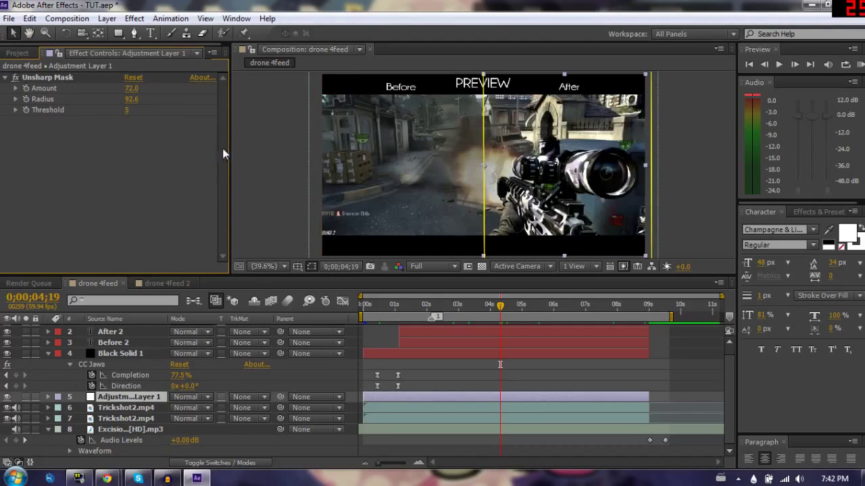
pyautogui.click(18, 53)
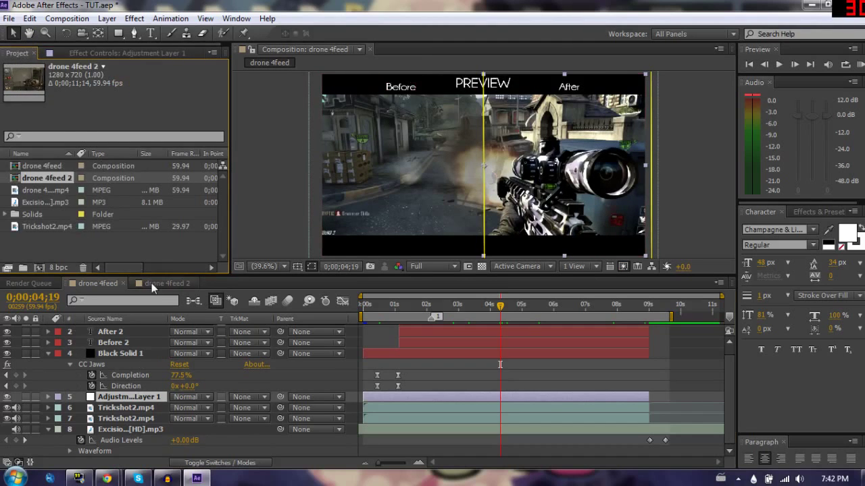
pyautogui.click(153, 288)
pyautogui.click(88, 53)
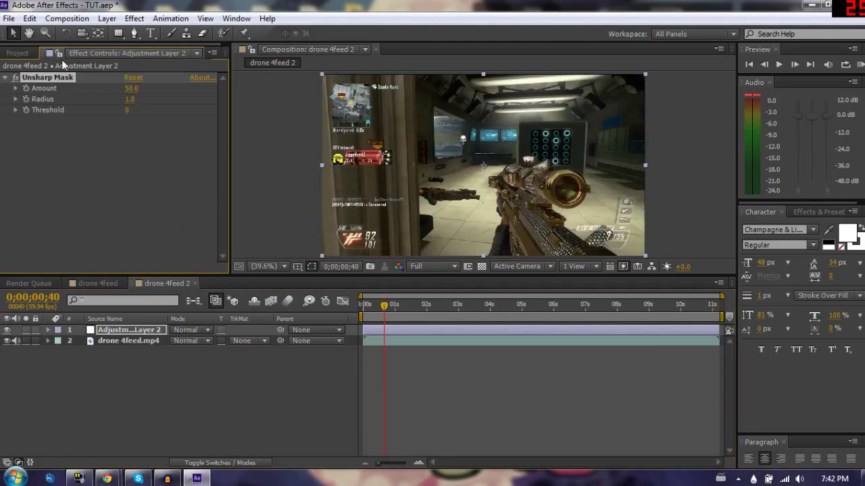
# - Set the Unsharp Mask Amount on Adjustment Layer 2 to 77.5
pyautogui.click(131, 88)
pyautogui.write('77.5')
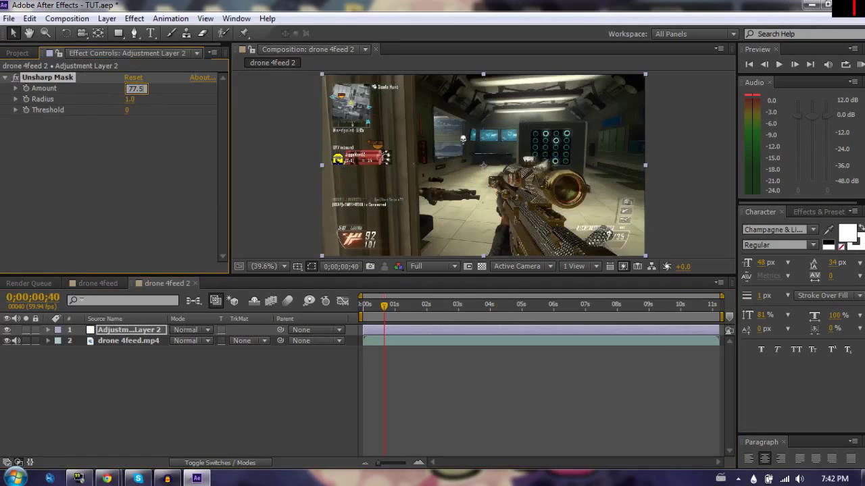
pyautogui.click(134, 173)
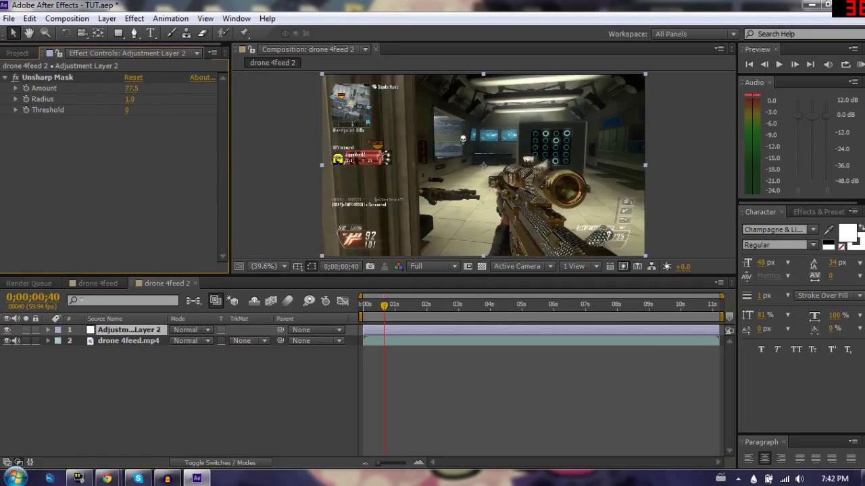
pyautogui.click(129, 99)
# - Check Unsharp Mask in drone 4feed, then match it on Adjustment Layer 2 of drone 4feed 2: Amount 72, Radius 92.6, Threshold 5
pyautogui.click(84, 285)
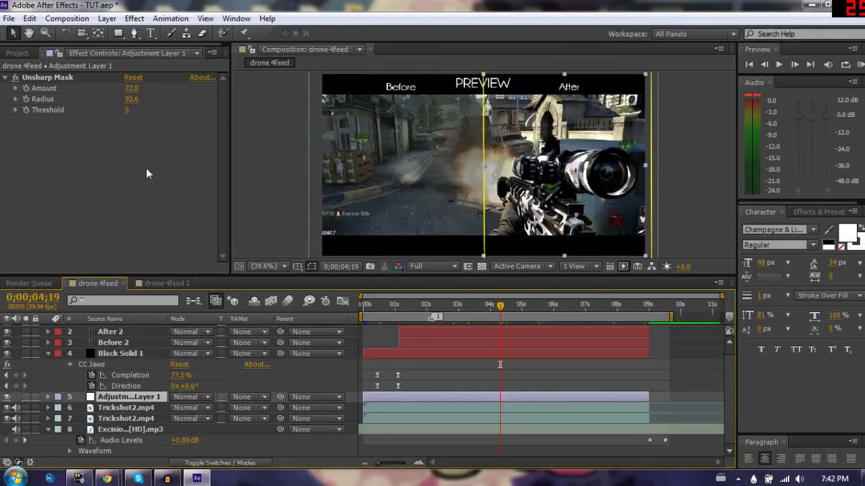
pyautogui.click(162, 284)
pyautogui.click(131, 88)
pyautogui.write('72')
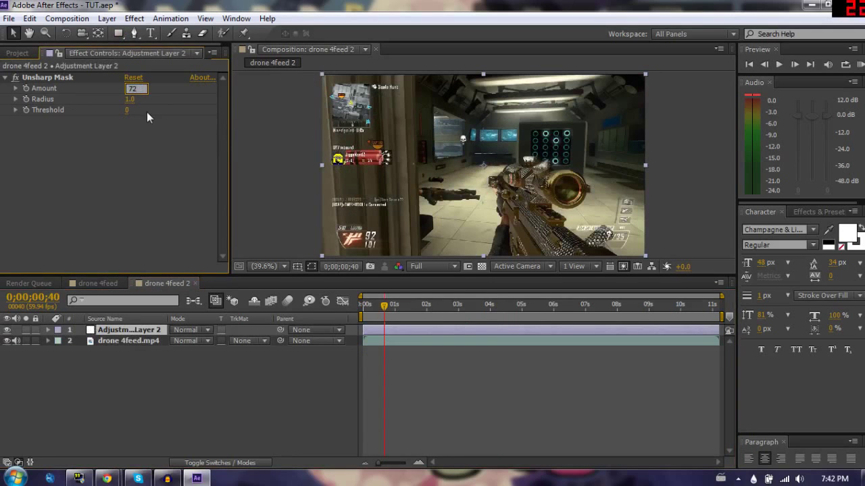
pyautogui.press('Tab')
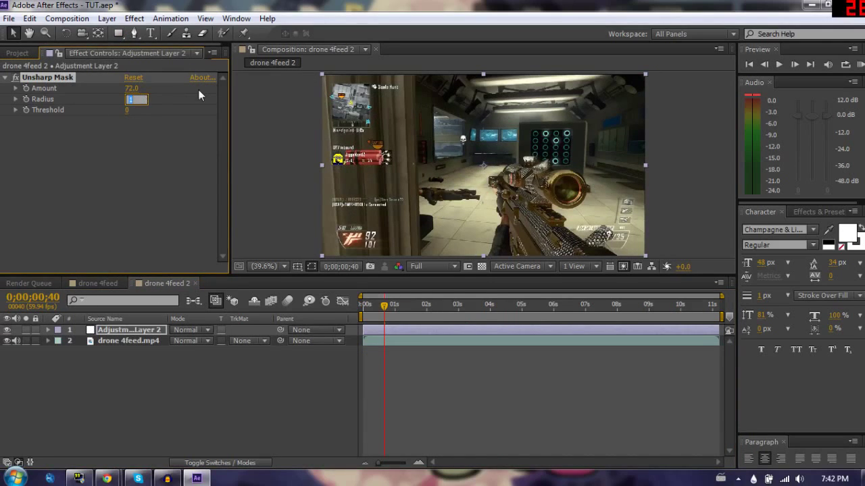
pyautogui.write('92.6')
pyautogui.press('Tab')
pyautogui.write('5')
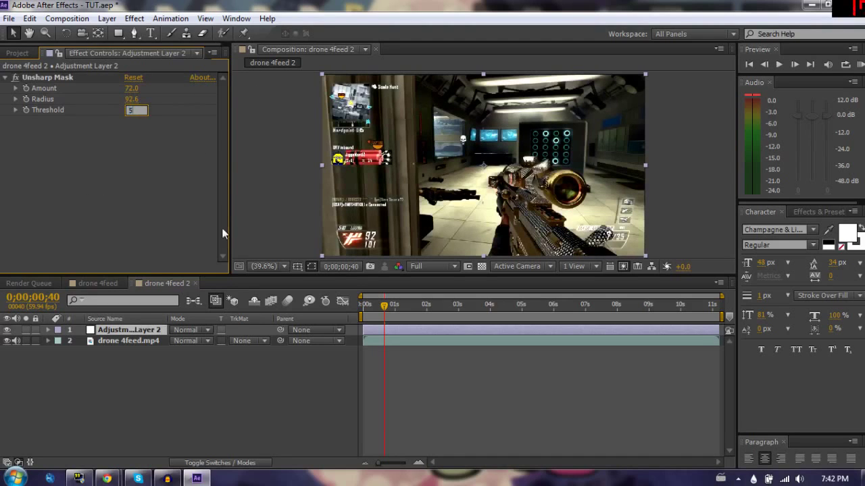
pyautogui.press('Return')
pyautogui.click(299, 359)
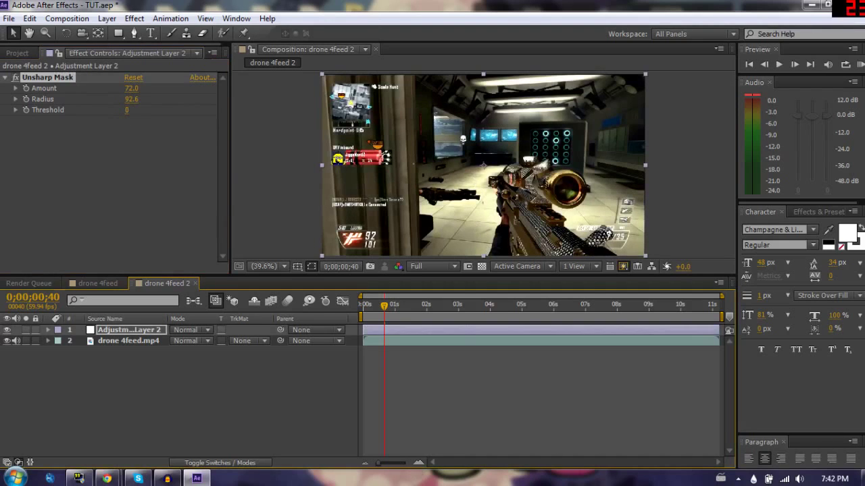
pyautogui.moveTo(126, 110); pyautogui.dragTo(130, 110)
pyautogui.click(44, 98)
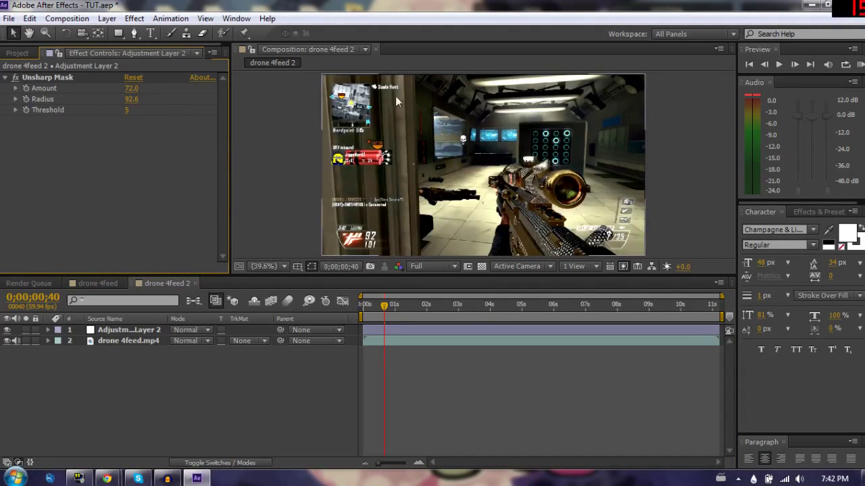
# - Set the Unsharp Mask Threshold on Adjustment Layer 2 to 15
pyautogui.moveTo(126, 109)
pyautogui.mouseDown()
pyautogui.moveTo(133, 124)
pyautogui.moveTo(109, 109)
pyautogui.moveTo(121, 109)
pyautogui.mouseUp()
pyautogui.click(128, 110)
pyautogui.write('15')
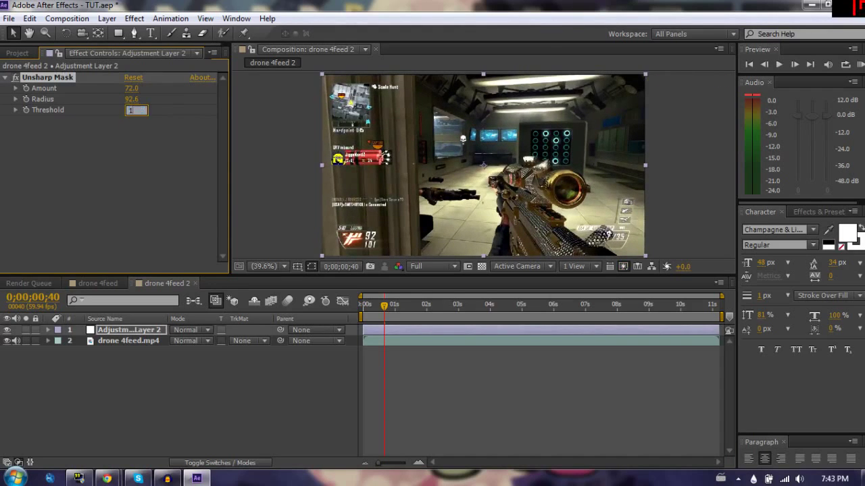
pyautogui.press('Return')
pyautogui.click(306, 422)
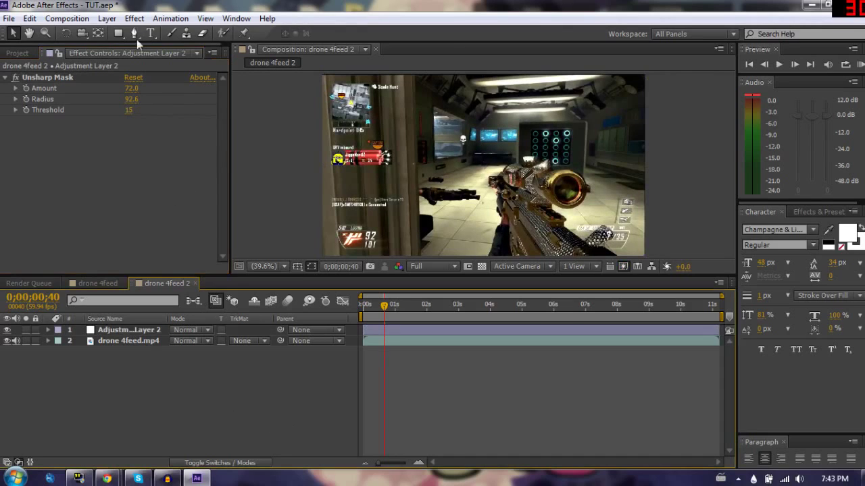
# - Set the Unsharp Mask Radius to 90.5 and Amount to 60 on Adjustment Layer 2
pyautogui.moveTo(131, 99); pyautogui.dragTo(126, 88)
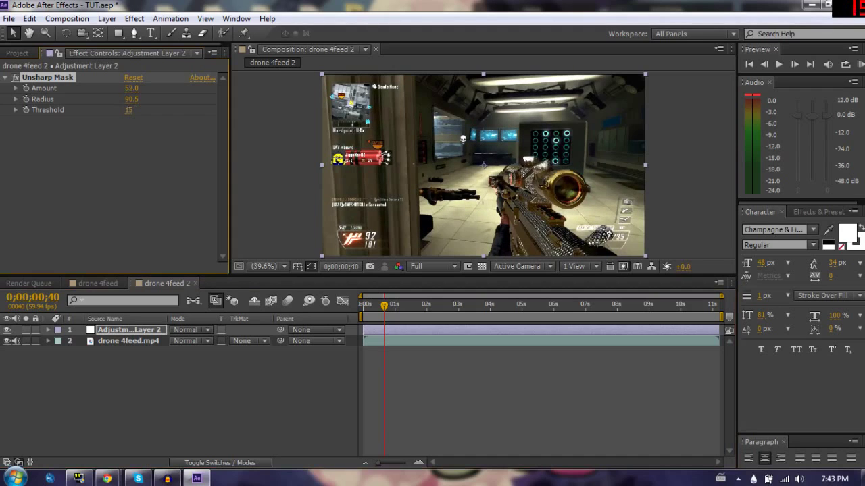
pyautogui.click(131, 88)
pyautogui.write('60')
pyautogui.click(117, 194)
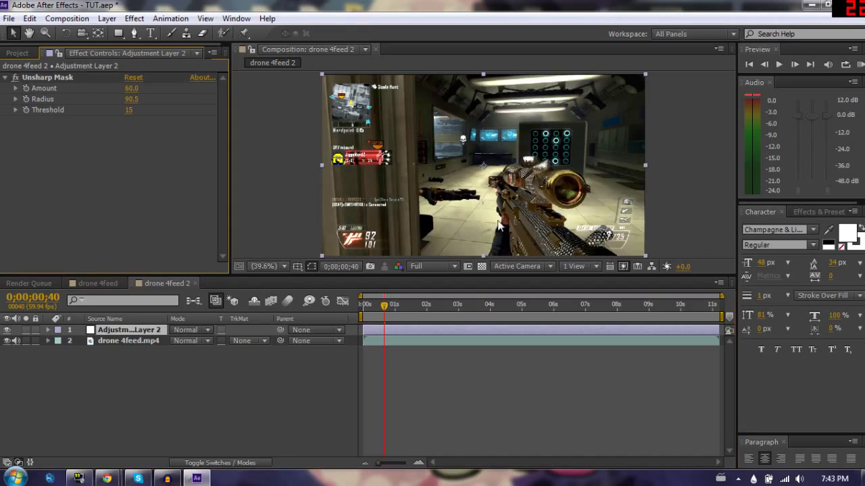
# - Draw a closed Pen tool mask on Adjustment Layer 2 around the rifle's scope and rear body, down to the frame's lower edge
pyautogui.click(123, 333)
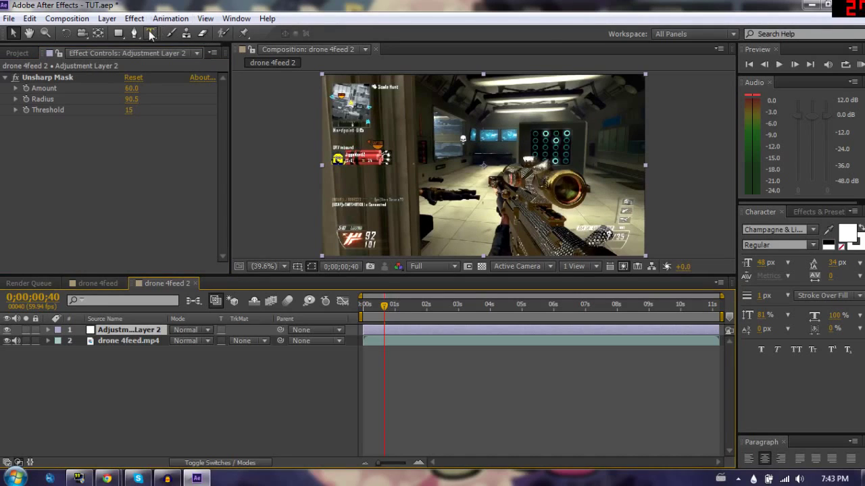
pyautogui.click(135, 34)
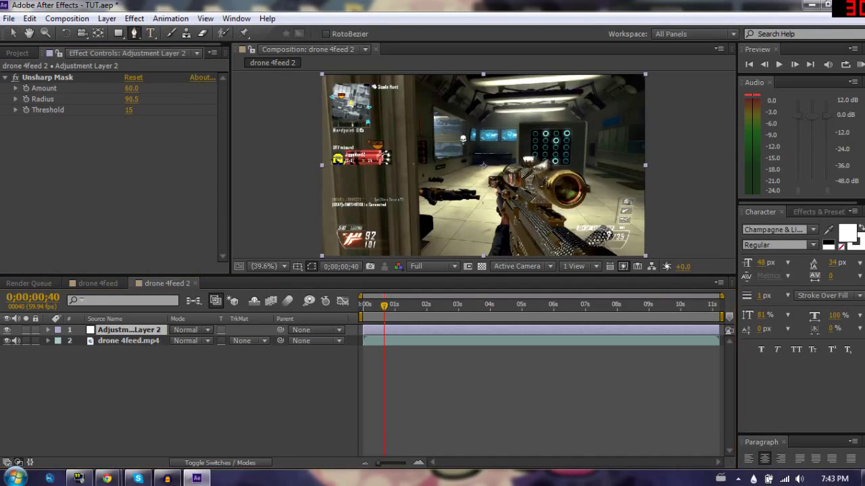
pyautogui.click(531, 164)
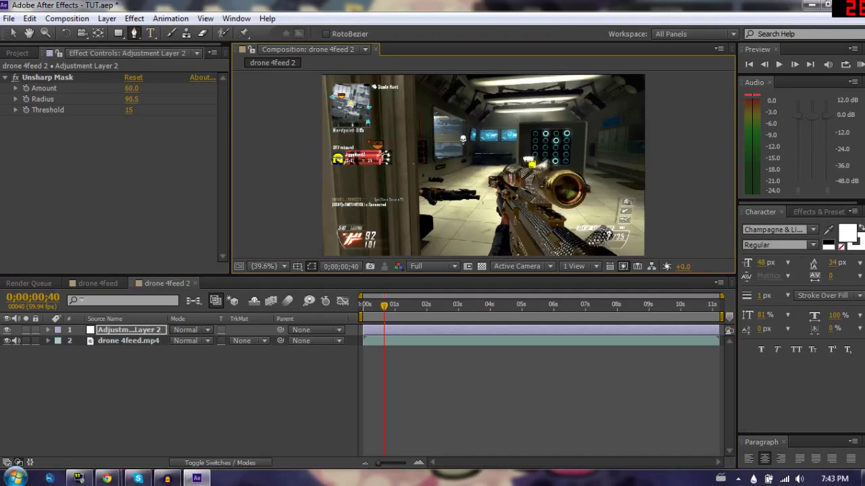
pyautogui.click(527, 197)
pyautogui.click(523, 218)
pyautogui.click(507, 236)
pyautogui.click(514, 248)
pyautogui.click(518, 256)
pyautogui.click(622, 256)
pyautogui.click(617, 188)
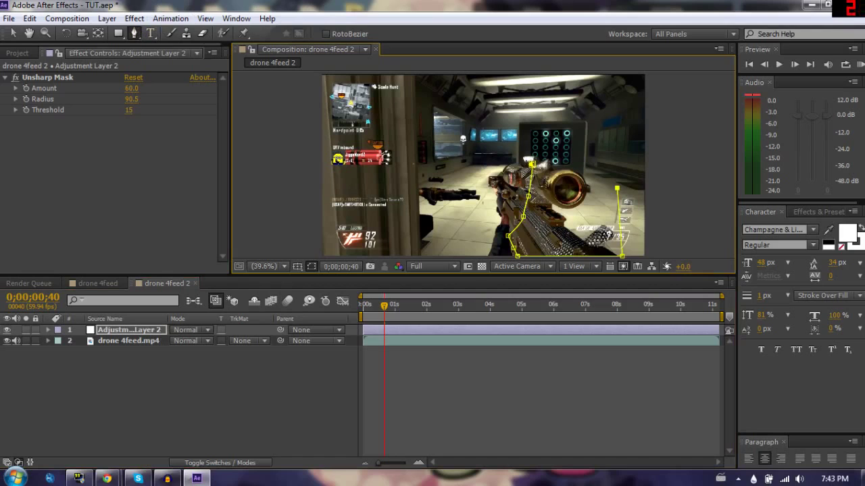
pyautogui.click(589, 162)
pyautogui.click(531, 165)
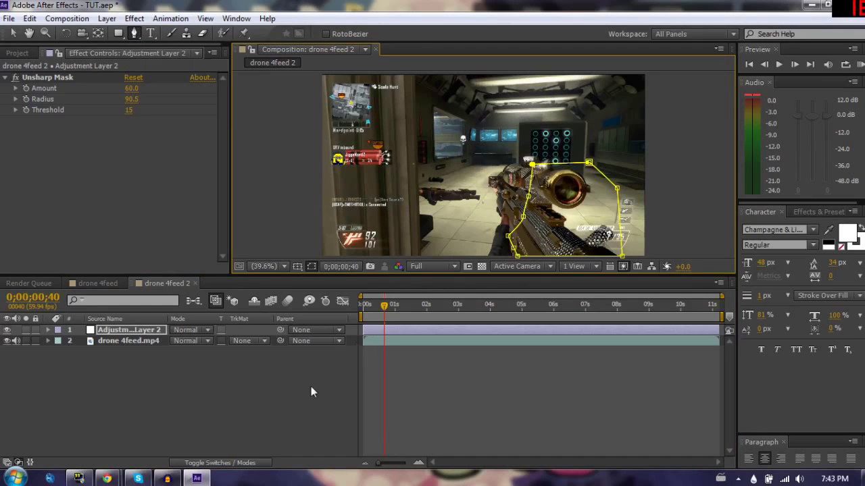
pyautogui.click(392, 351)
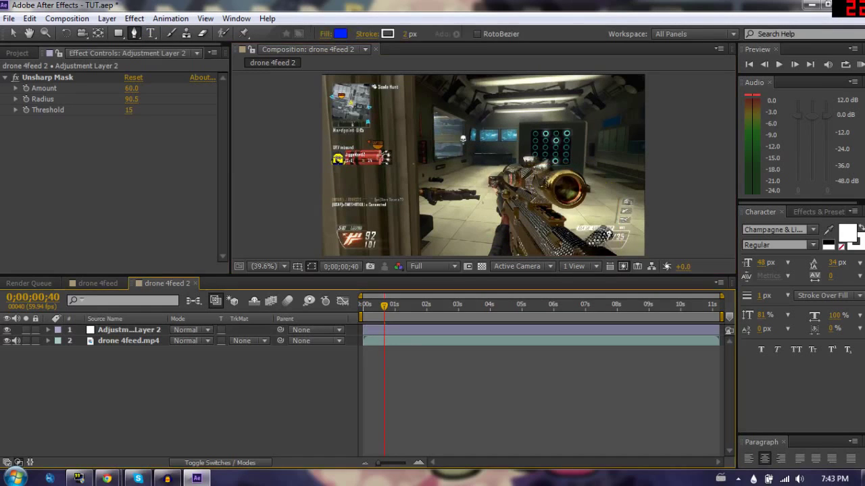
# - Reveal the mask properties of Adjustment Layer 2 and switch Mask 1's Inverted option on and off again
pyautogui.click(127, 330)
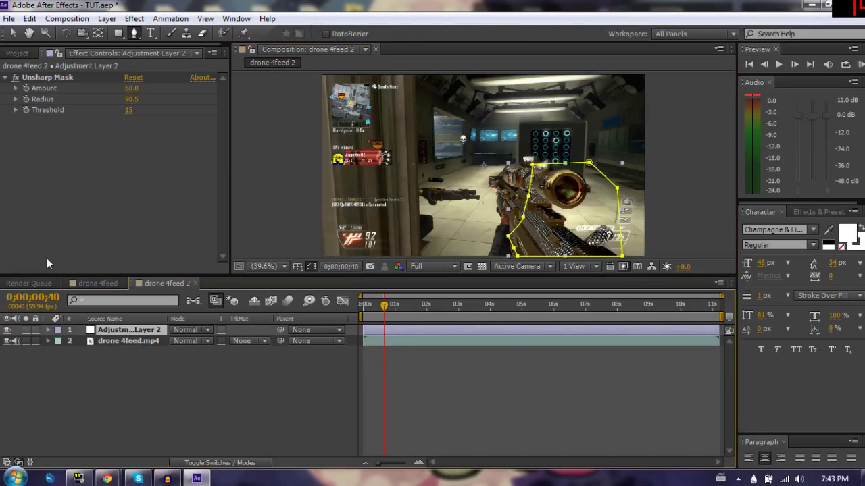
pyautogui.press('m')
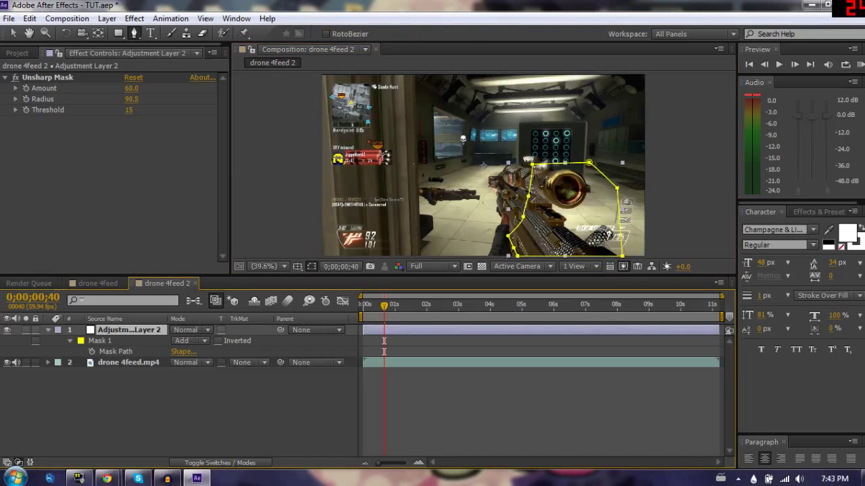
pyautogui.click(264, 415)
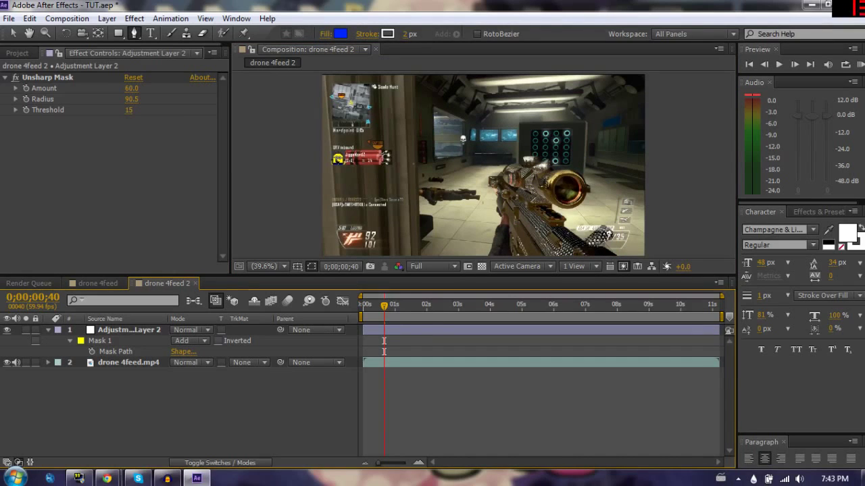
pyautogui.click(218, 340)
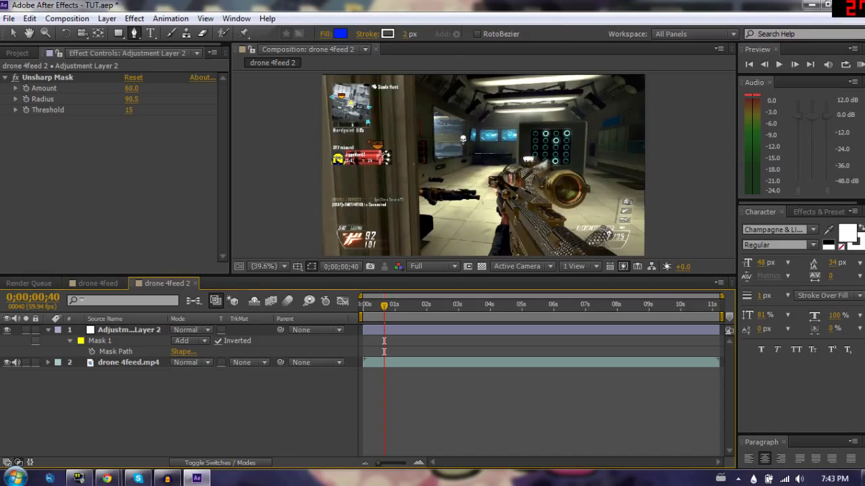
pyautogui.click(219, 341)
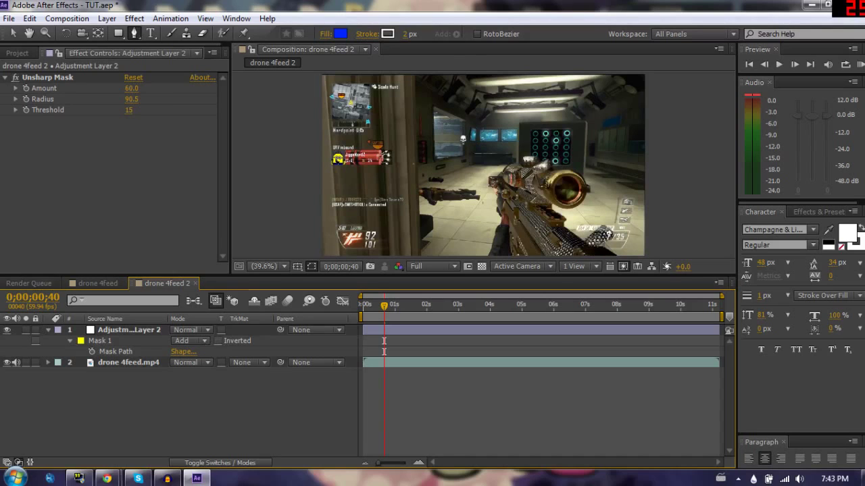
# - Collapse the Unsharp Mask settings of Adjustment Layer 2
pyautogui.click(65, 77)
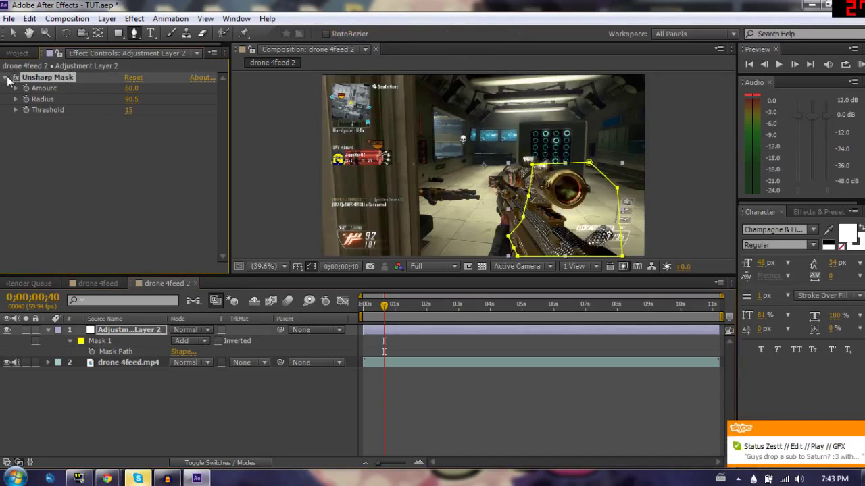
pyautogui.click(7, 78)
pyautogui.click(80, 104)
pyautogui.click(41, 77)
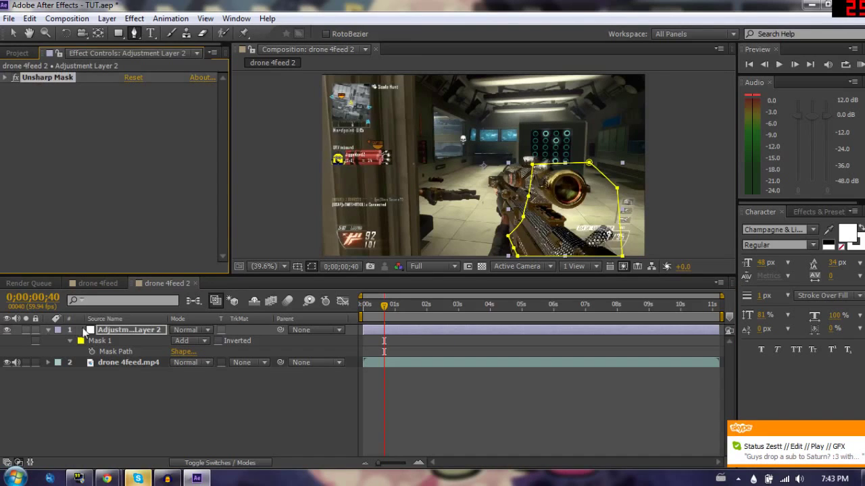
# - Delete Mask 1 from Adjustment Layer 2 and deselect all layers
pyautogui.click(104, 341)
pyautogui.press('Delete')
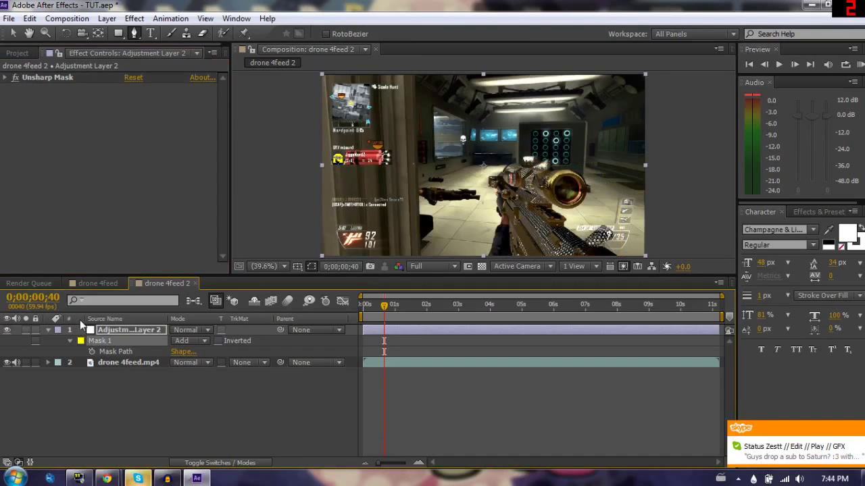
pyautogui.click(96, 368)
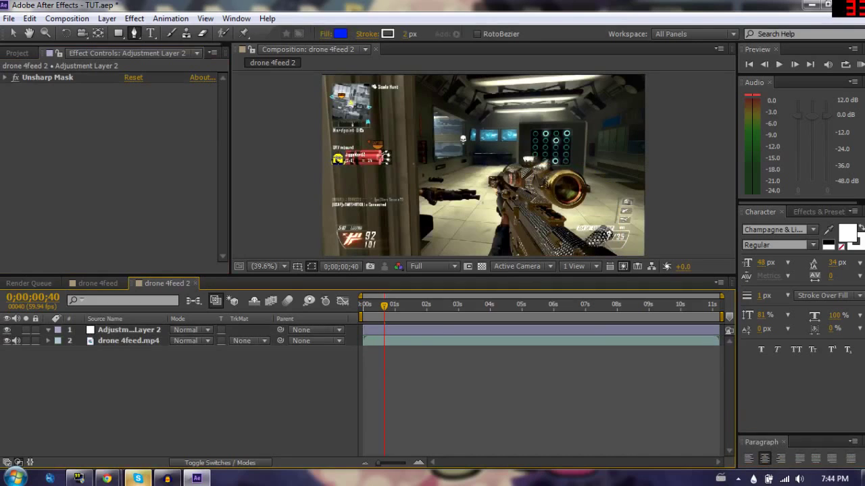
# - Draw a Pen tool outline around the rifle on a new shape layer above Adjustment Layer 2, and deselect it
pyautogui.click(483, 166)
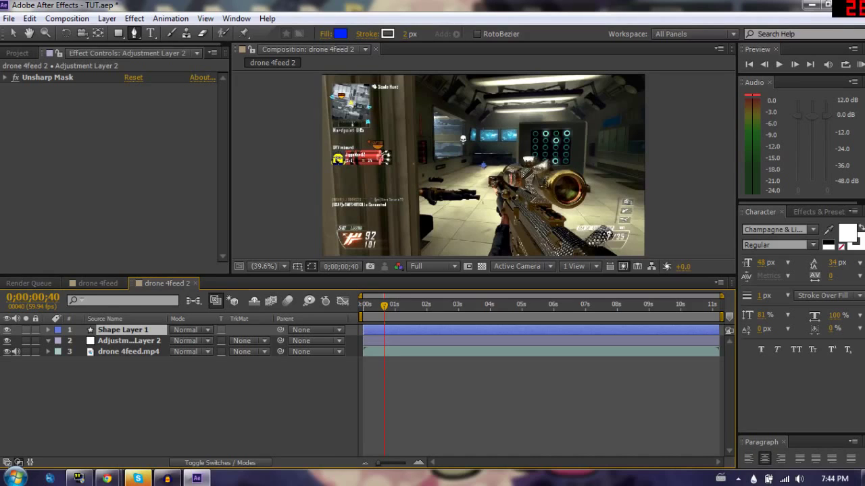
pyautogui.hotkey('ctrl', 'Up')
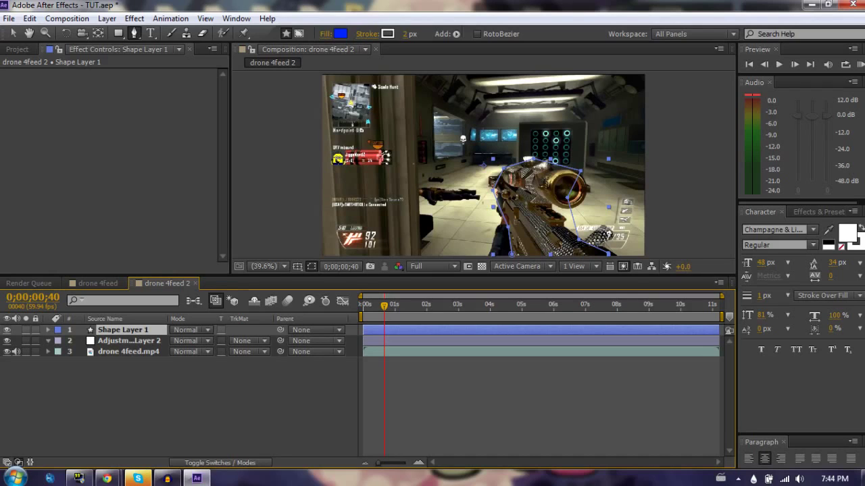
pyautogui.click(170, 377)
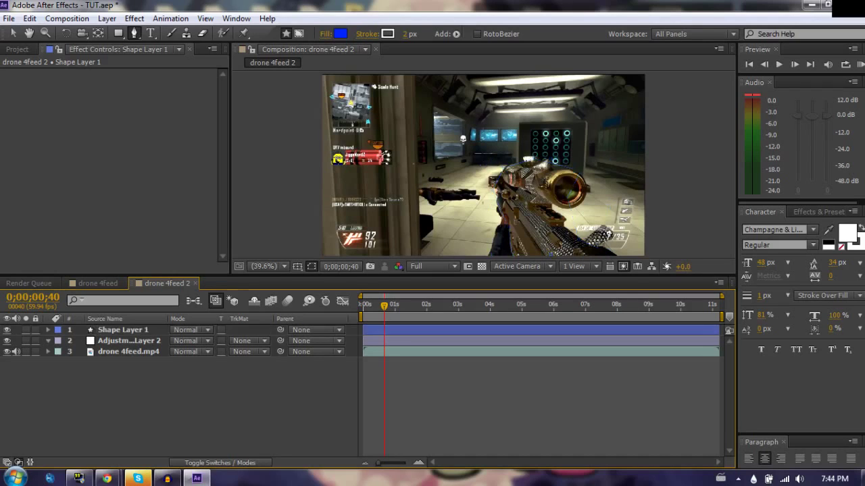